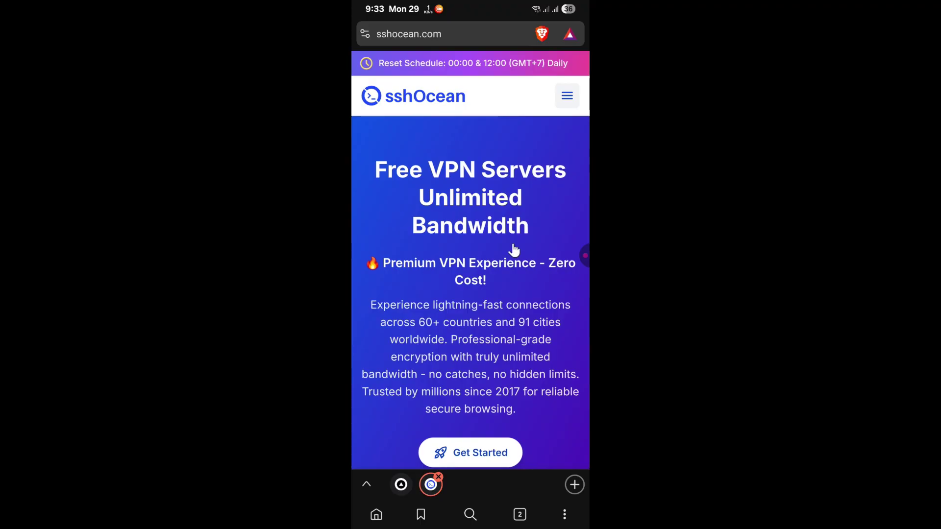
Go to Services > SSH WebSocket and pick the United Kingdom server.
{"action": "left_click", "coordinate": [568, 101]}
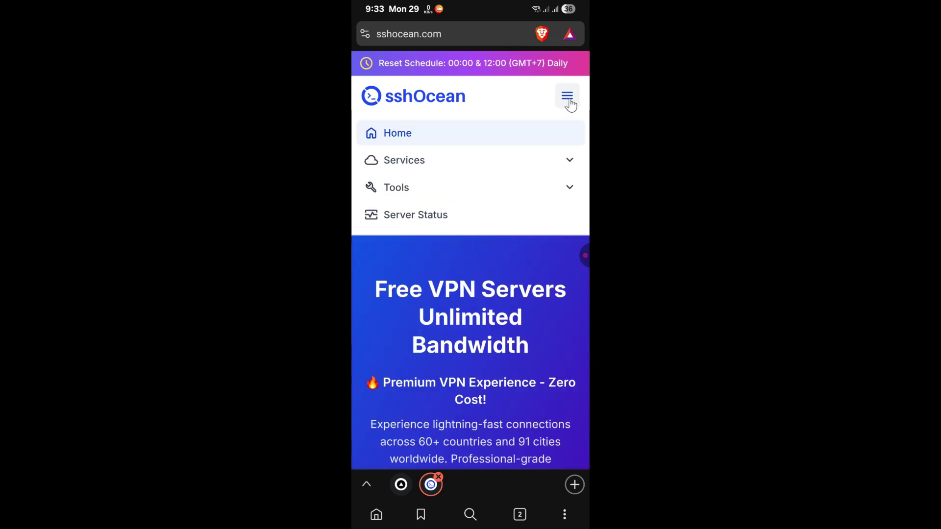
{"action": "left_click", "coordinate": [427, 167]}
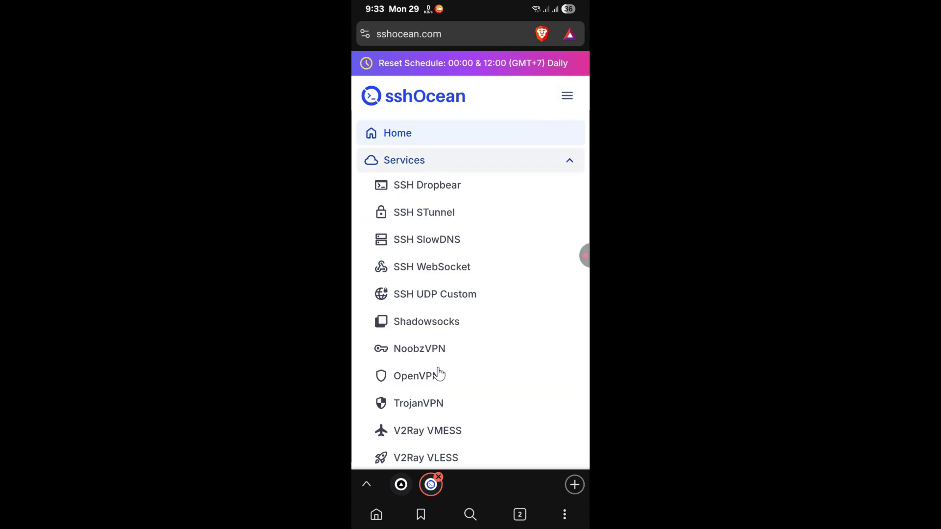
{"action": "left_click", "coordinate": [443, 270]}
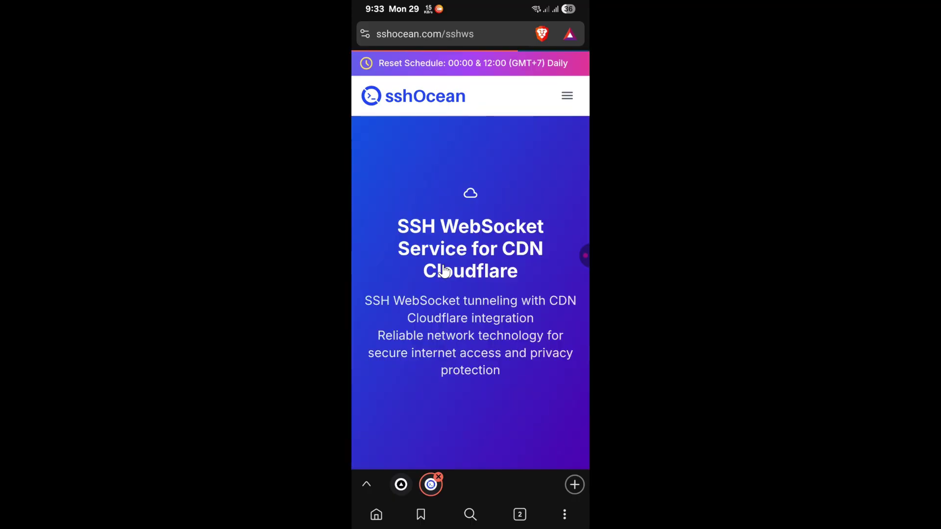
{"action": "scroll", "coordinate": [510, 275], "scroll_direction": "down", "scroll_amount": 5}
{"action": "scroll", "coordinate": [484, 278], "scroll_direction": "down", "scroll_amount": 15}
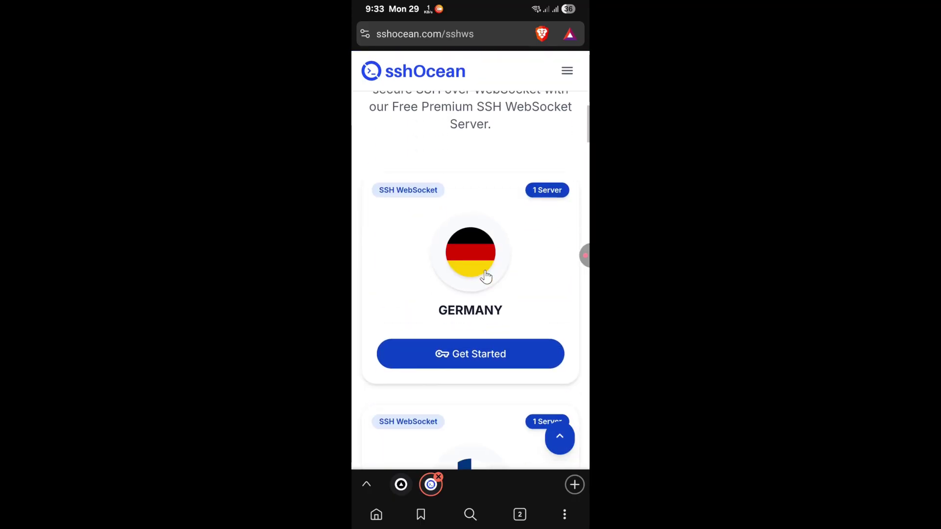
{"action": "scroll", "coordinate": [485, 275], "scroll_direction": "down", "scroll_amount": 7}
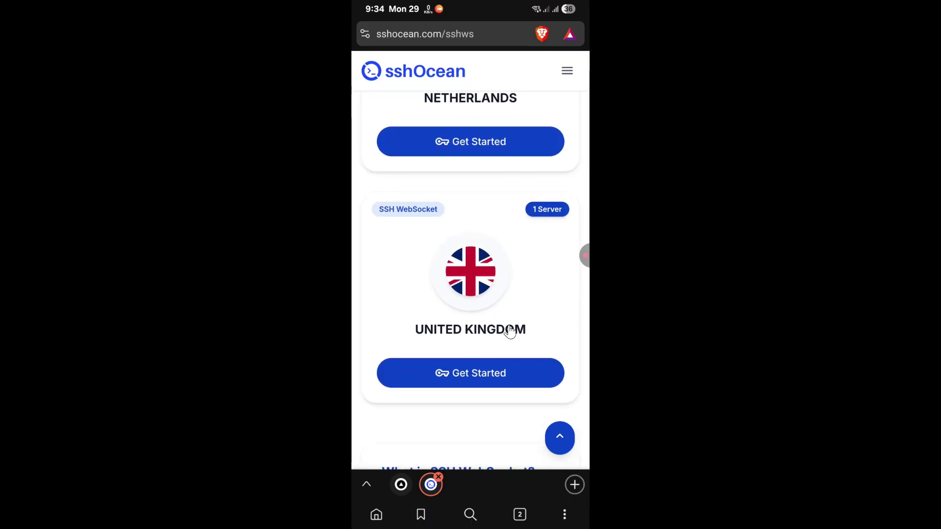
{"action": "left_click", "coordinate": [484, 373]}
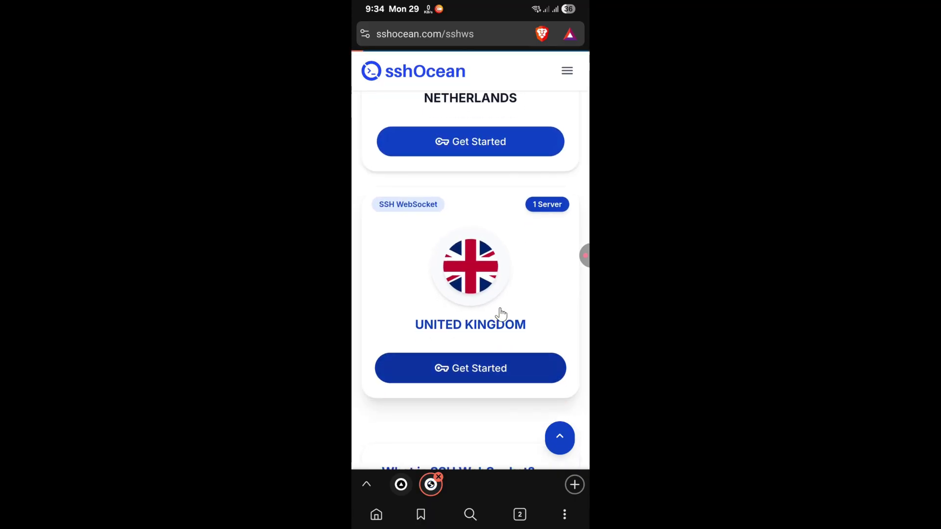
{"action": "scroll", "coordinate": [463, 244], "scroll_direction": "down", "scroll_amount": 4}
{"action": "scroll", "coordinate": [462, 244], "scroll_direction": "down", "scroll_amount": 10}
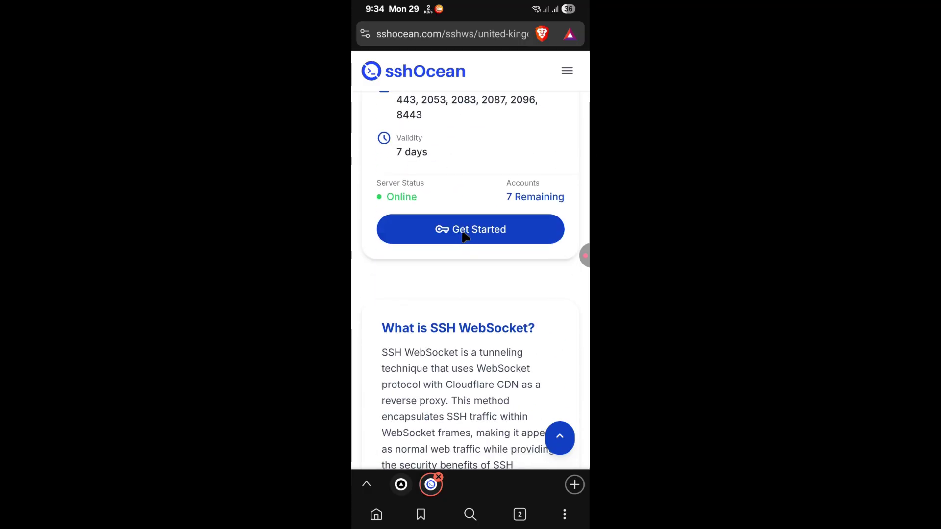
Create a UK1 SSH WebSocket account with a chosen username and password.
{"action": "left_click", "coordinate": [470, 234]}
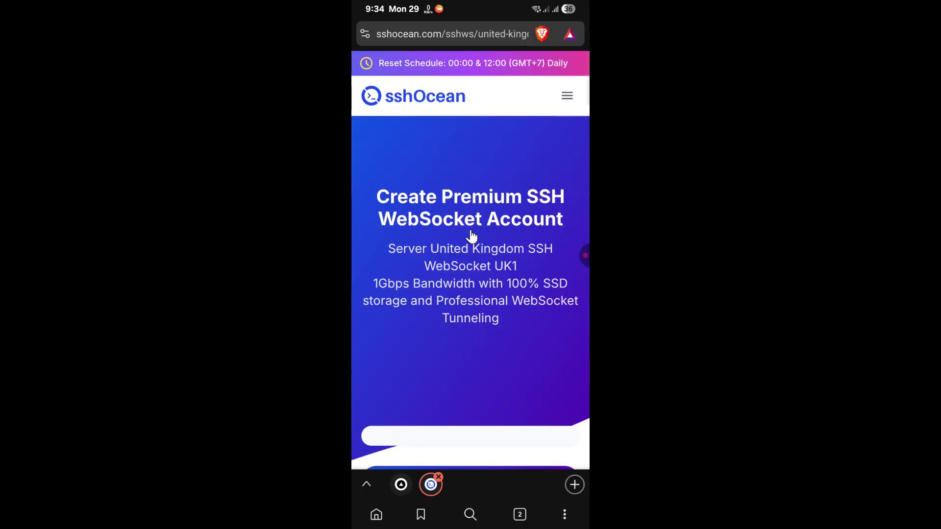
{"action": "scroll", "coordinate": [470, 236], "scroll_direction": "down", "scroll_amount": 10}
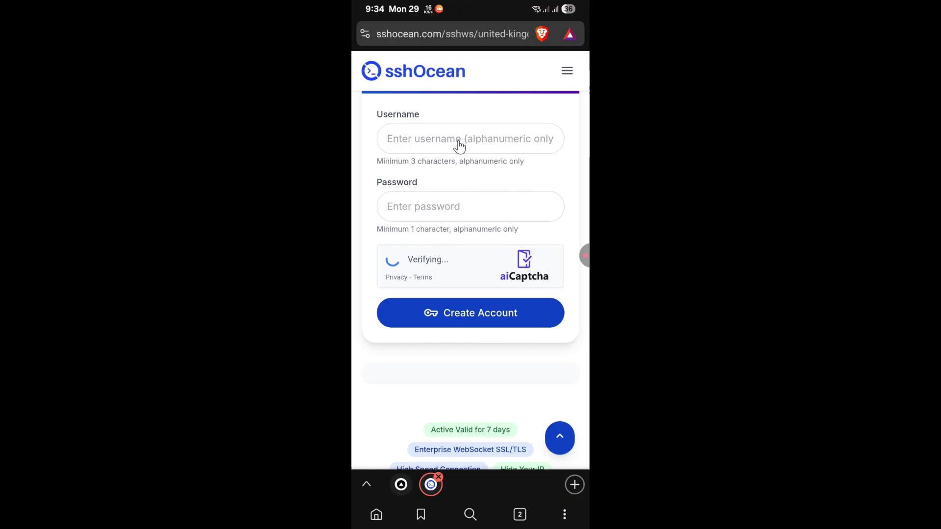
{"action": "left_click", "coordinate": [460, 143]}
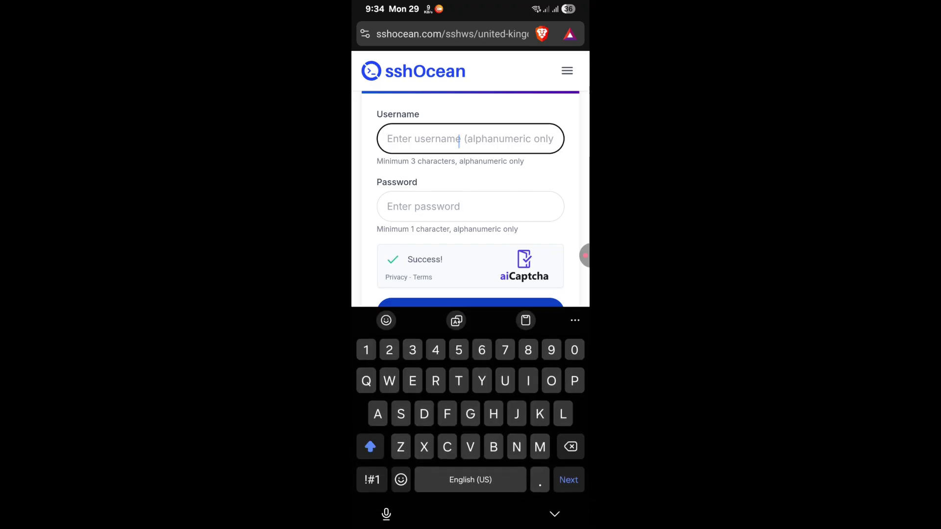
{"action": "type", "text": "kofnet"}
{"action": "key", "text": "Tab"}
{"action": "type", "text": "12345"}
{"action": "key", "text": "Escape"}
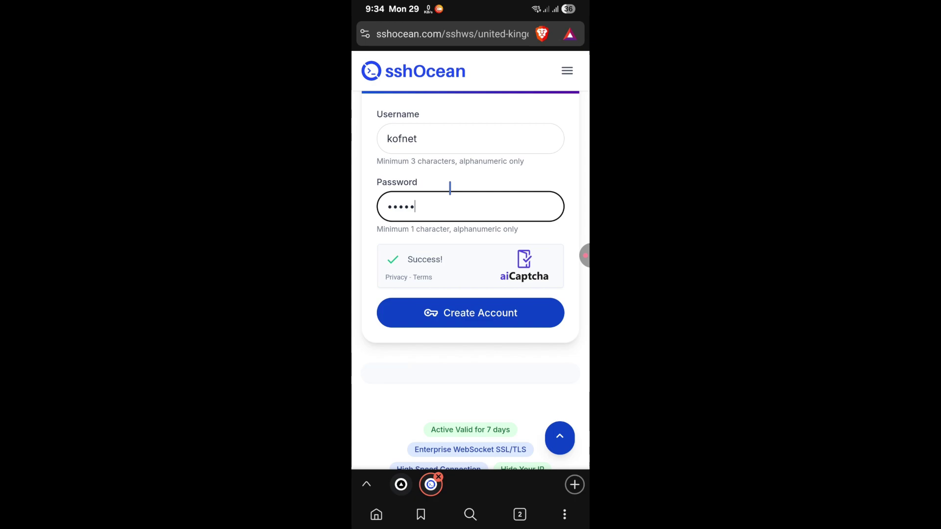
{"action": "left_click", "coordinate": [474, 316]}
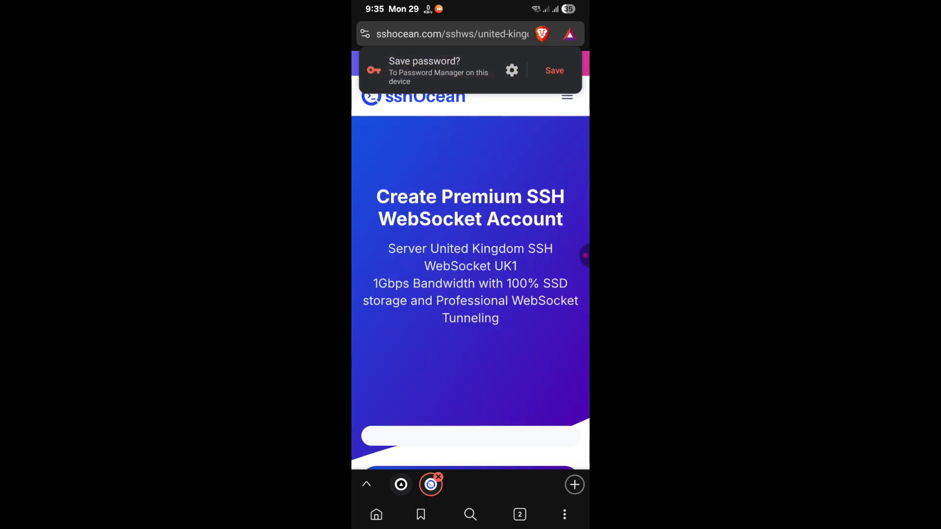
Copy the hostname uk.wstunnel.xyz, the account username and the SSL/TLS payload.
{"action": "scroll", "coordinate": [485, 260], "scroll_direction": "down", "scroll_amount": 3}
{"action": "scroll", "coordinate": [485, 260], "scroll_direction": "down", "scroll_amount": 4}
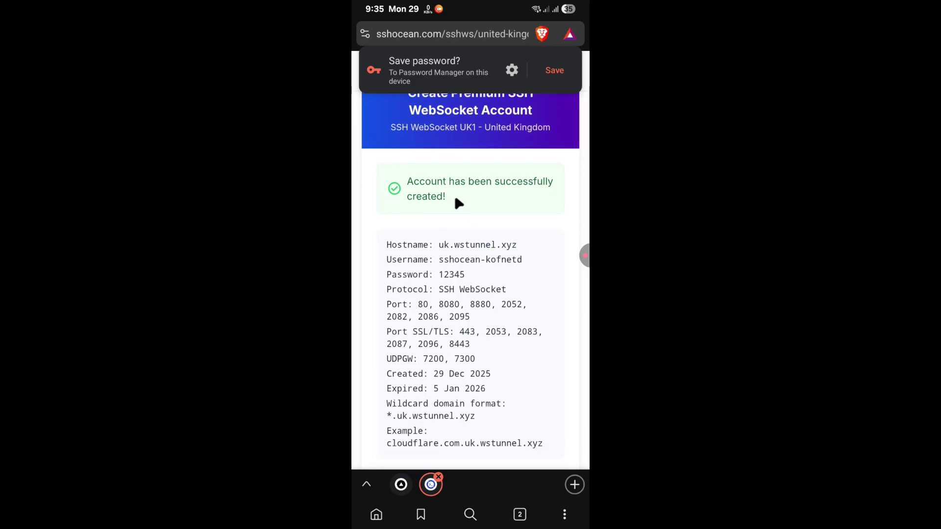
{"action": "scroll", "coordinate": [455, 218], "scroll_direction": "down", "scroll_amount": 3}
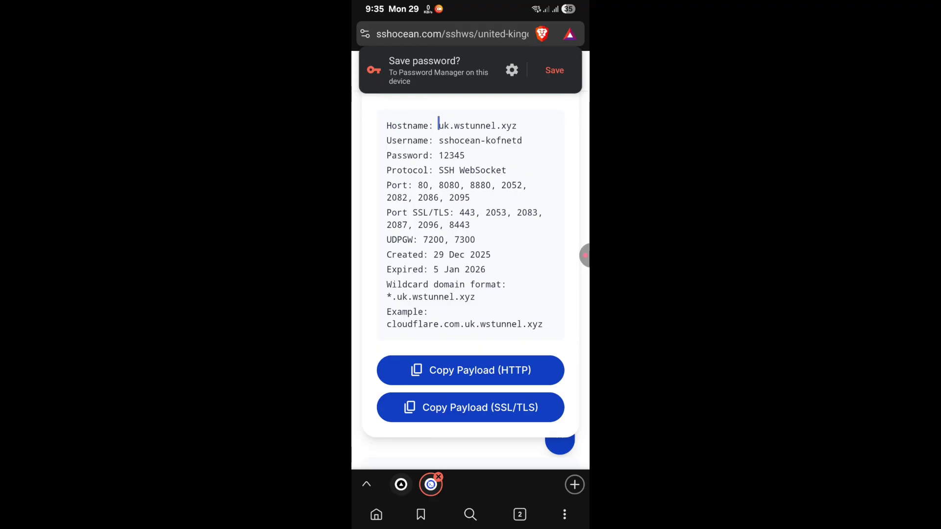
{"action": "left_click_drag", "start_coordinate": [439, 124], "coordinate": [501, 121]}
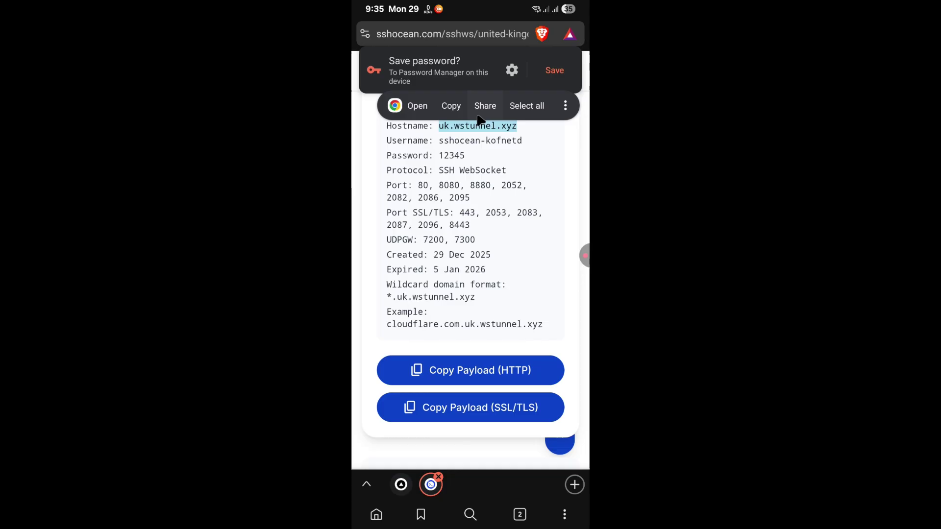
{"action": "left_click", "coordinate": [455, 112]}
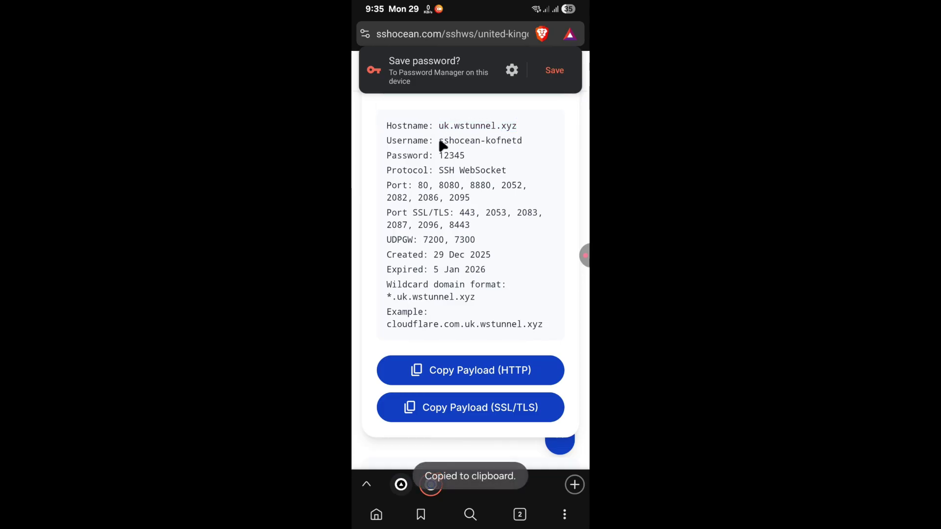
{"action": "left_click_drag", "start_coordinate": [439, 142], "coordinate": [523, 137]}
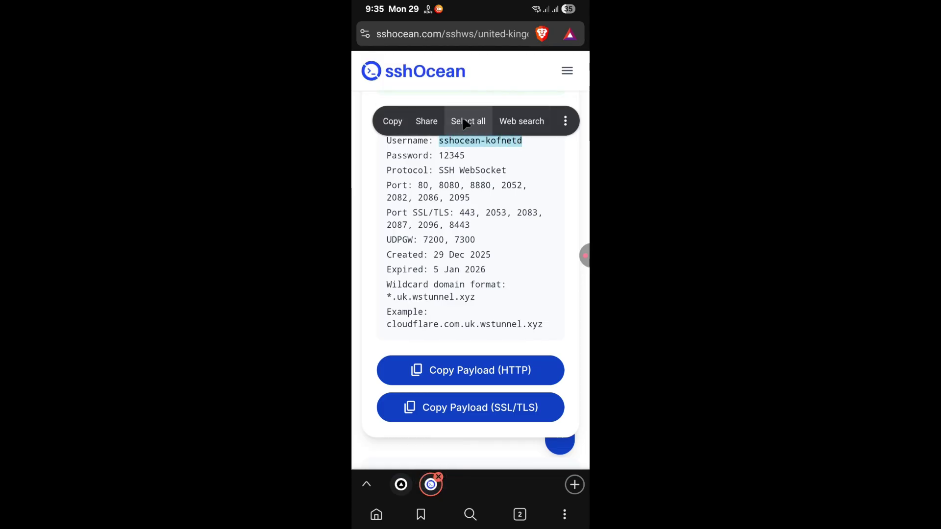
{"action": "left_click", "coordinate": [395, 120]}
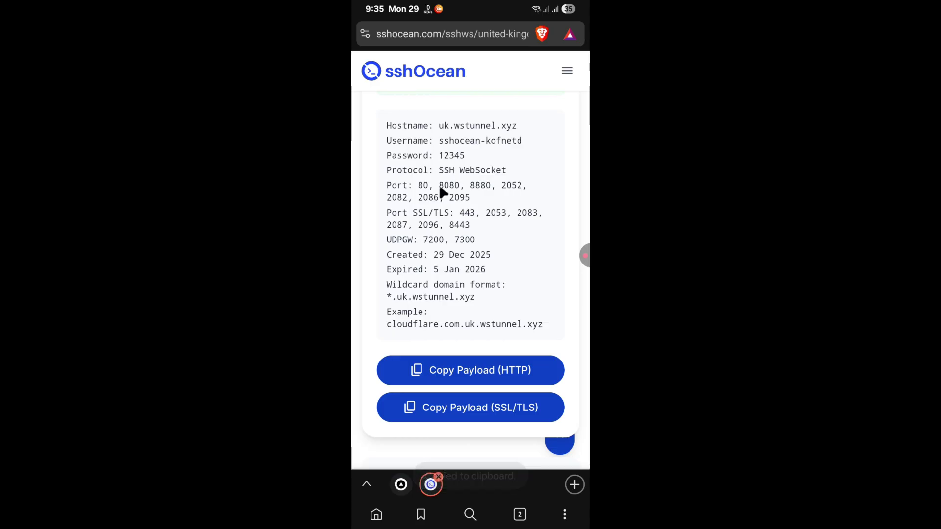
{"action": "scroll", "coordinate": [460, 229], "scroll_direction": "down", "scroll_amount": 3}
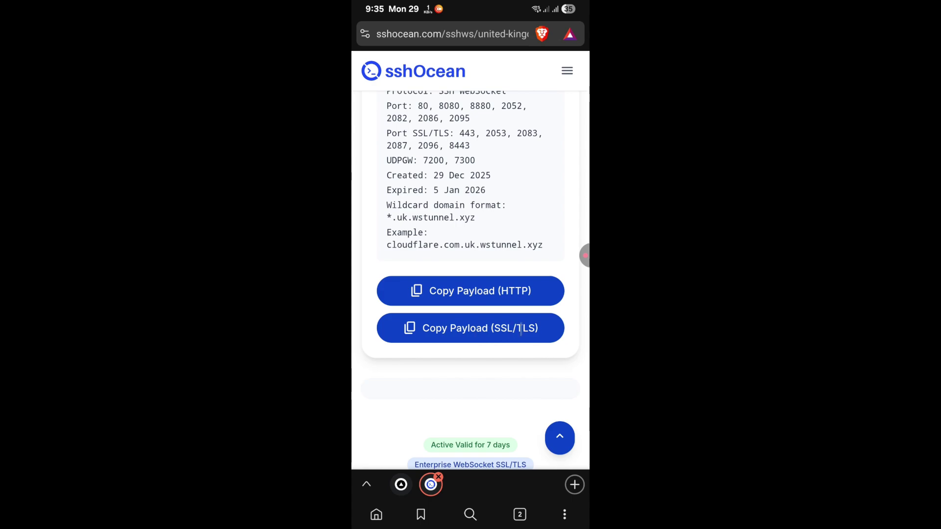
{"action": "left_click", "coordinate": [467, 334]}
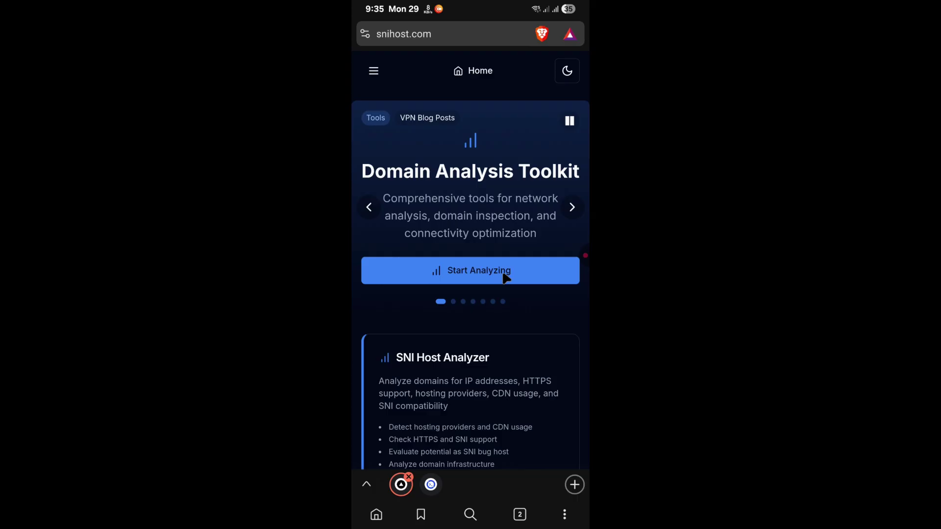
Scroll down to the SNI Bug Host Generator card and open it.
{"action": "scroll", "coordinate": [483, 294], "scroll_direction": "down", "scroll_amount": 4}
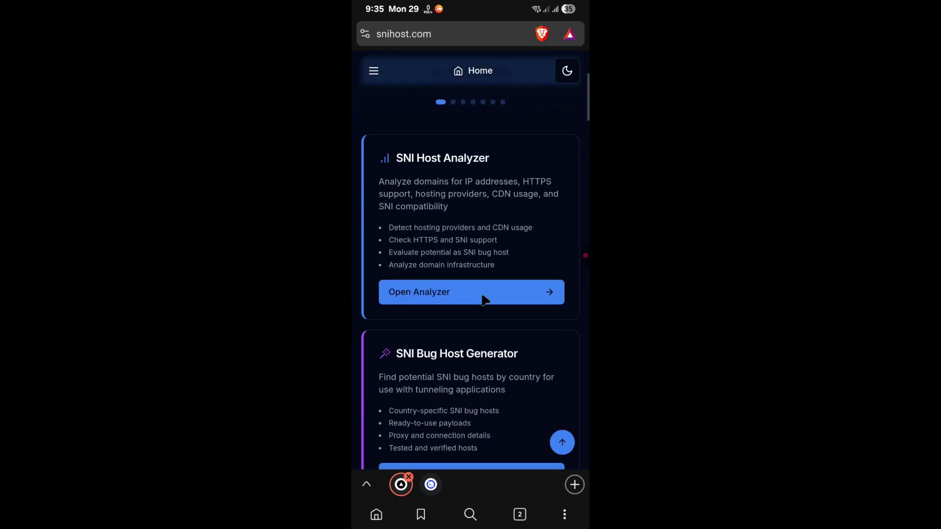
{"action": "scroll", "coordinate": [484, 299], "scroll_direction": "down", "scroll_amount": 3}
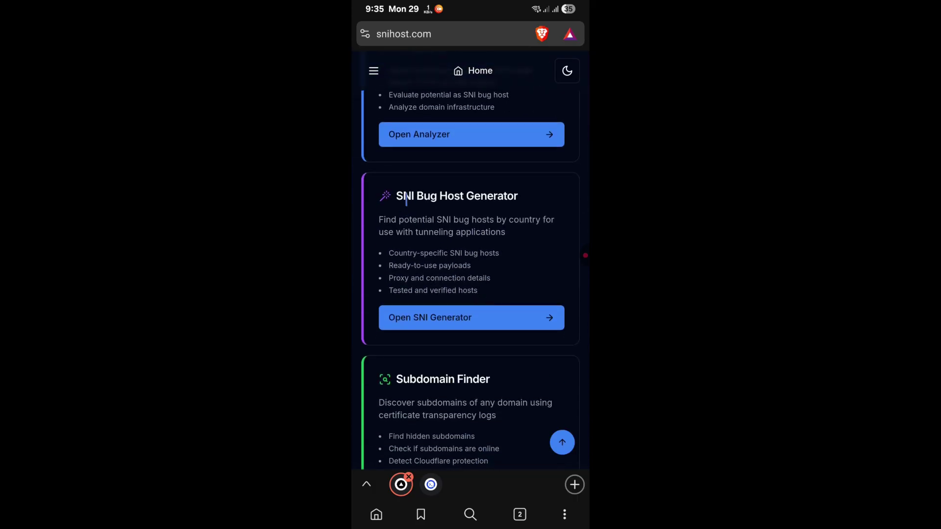
{"action": "left_click", "coordinate": [461, 321]}
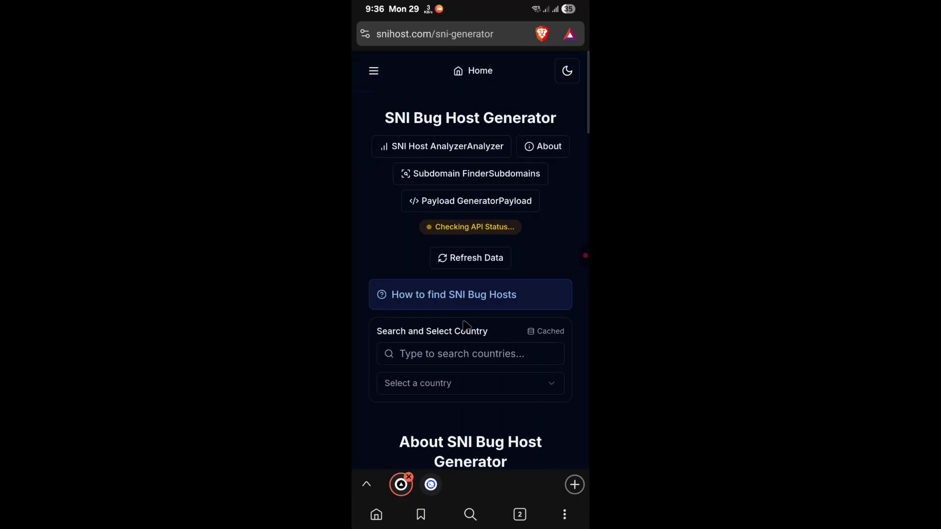
Search 'south', select South Africa and copy the wcedeportal.co.za SNI host.
{"action": "left_click", "coordinate": [448, 353]}
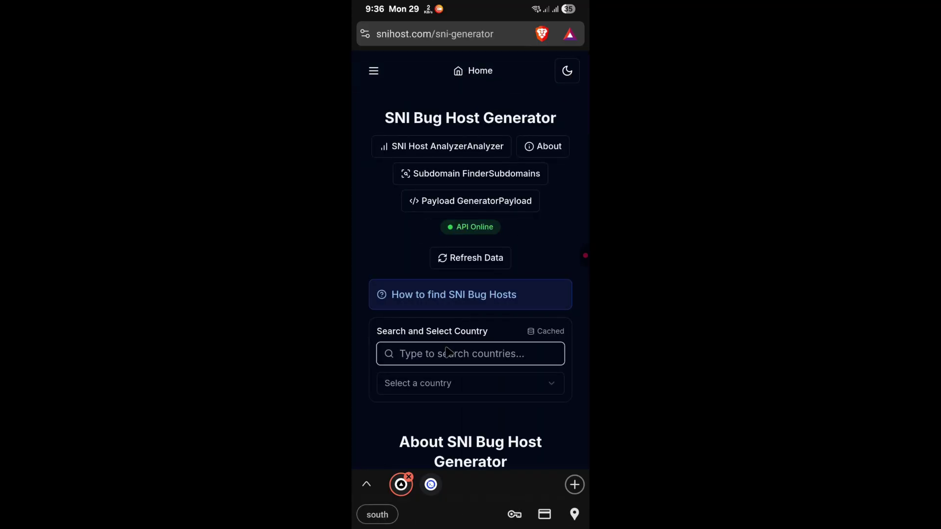
{"action": "type", "text": "s"}
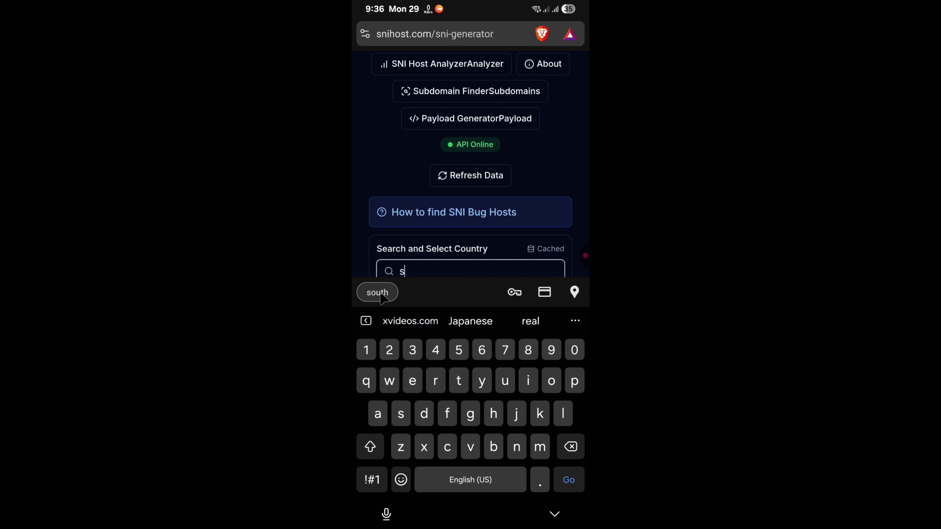
{"action": "left_click", "coordinate": [375, 291]}
{"action": "left_click", "coordinate": [443, 387]}
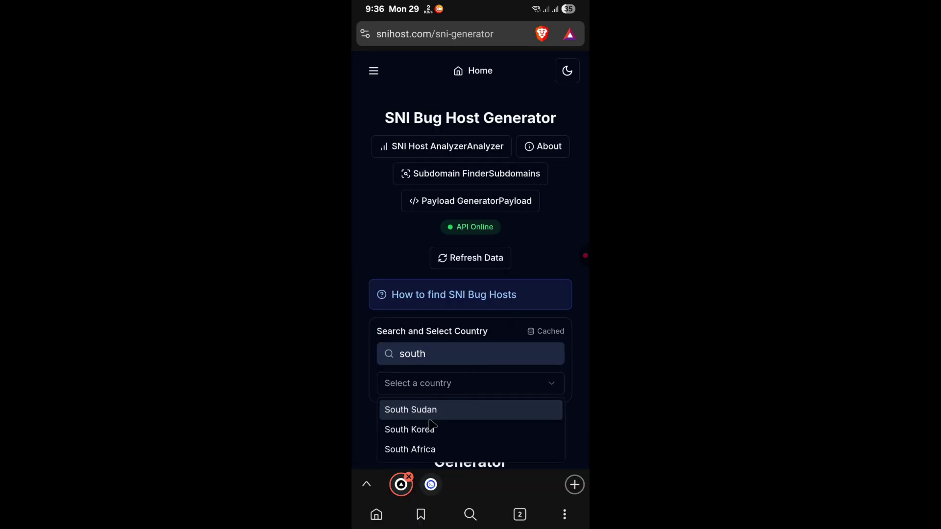
{"action": "left_click", "coordinate": [410, 449]}
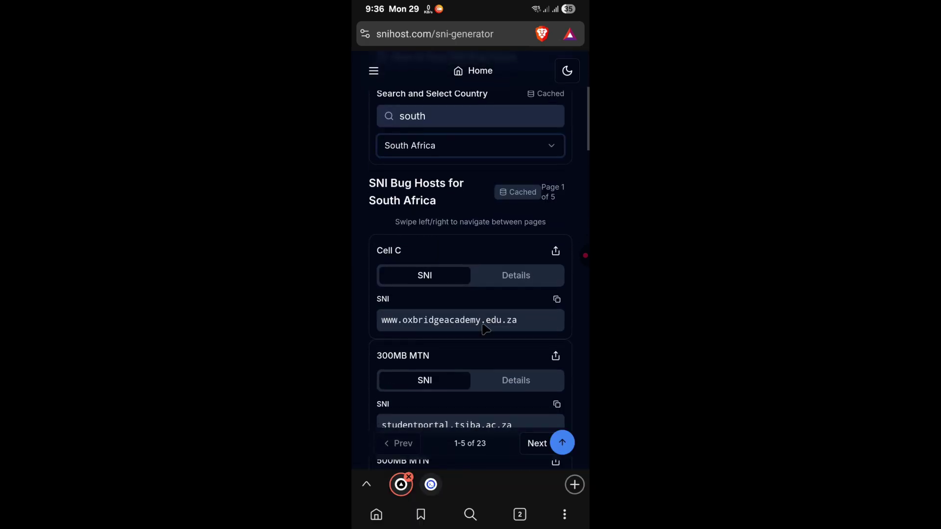
{"action": "scroll", "coordinate": [488, 249], "scroll_direction": "down", "scroll_amount": 5}
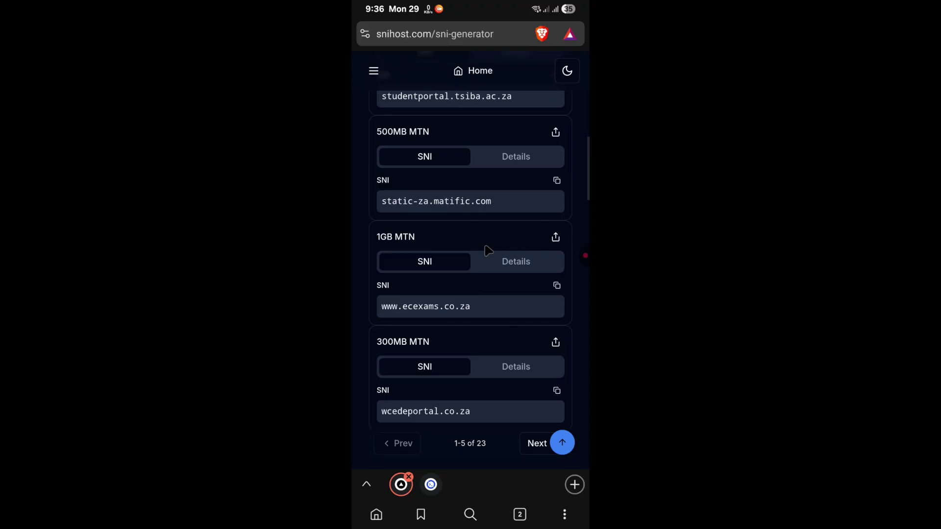
{"action": "scroll", "coordinate": [485, 251], "scroll_direction": "down", "scroll_amount": 2}
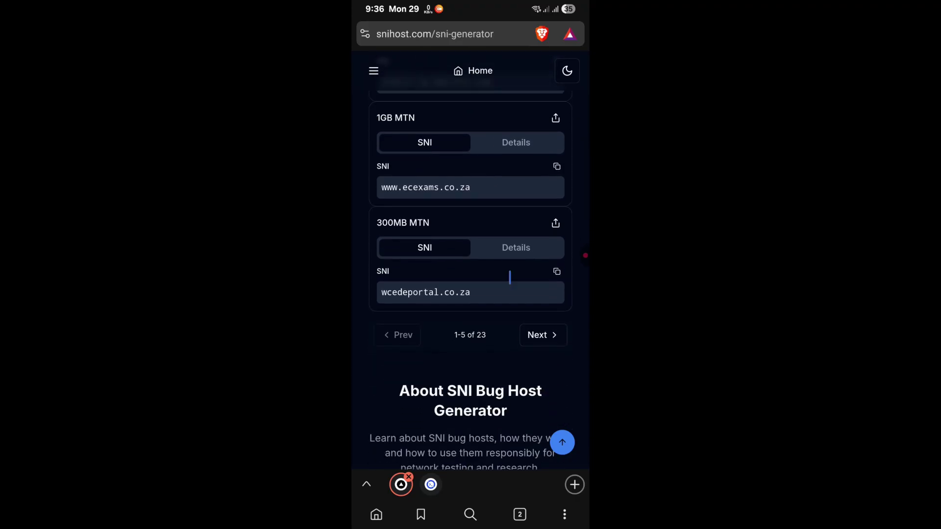
{"action": "left_click", "coordinate": [556, 271]}
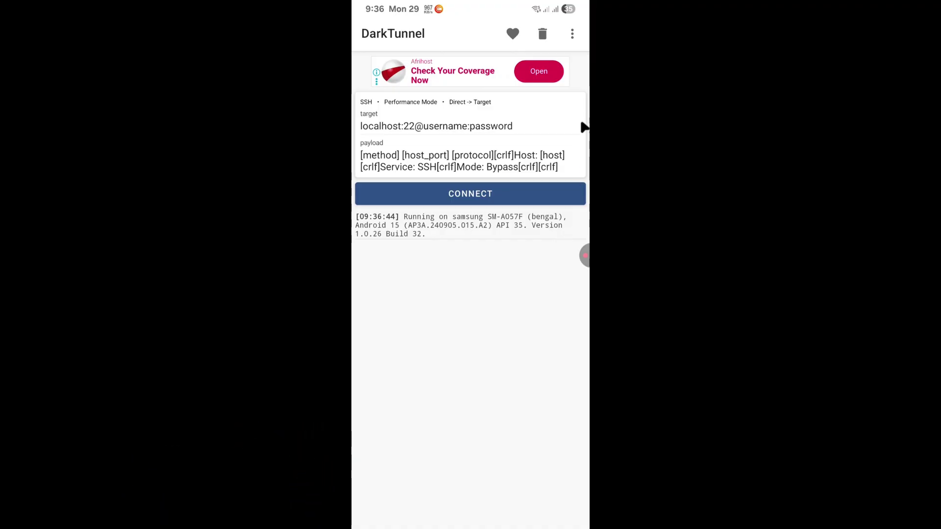
Set the Inject Config mode to Direct with SNI.
{"action": "left_click", "coordinate": [572, 34]}
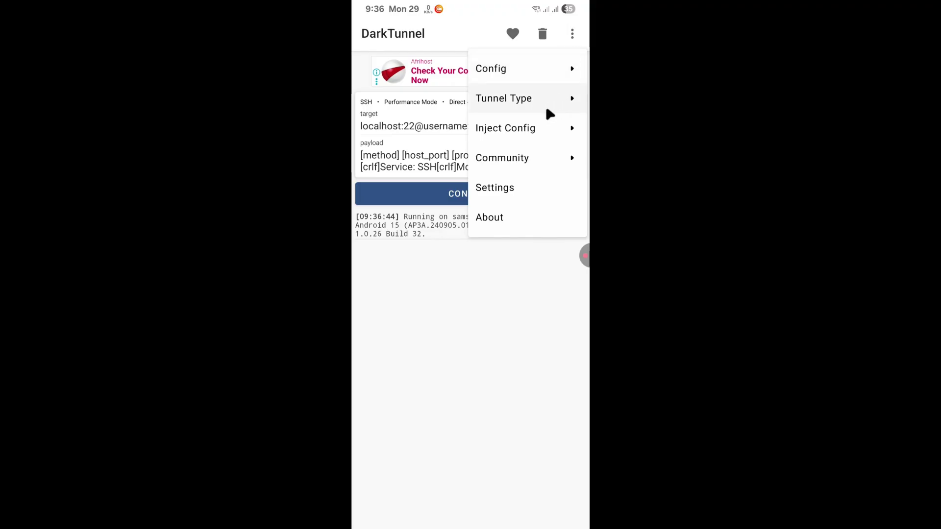
{"action": "left_click", "coordinate": [519, 130]}
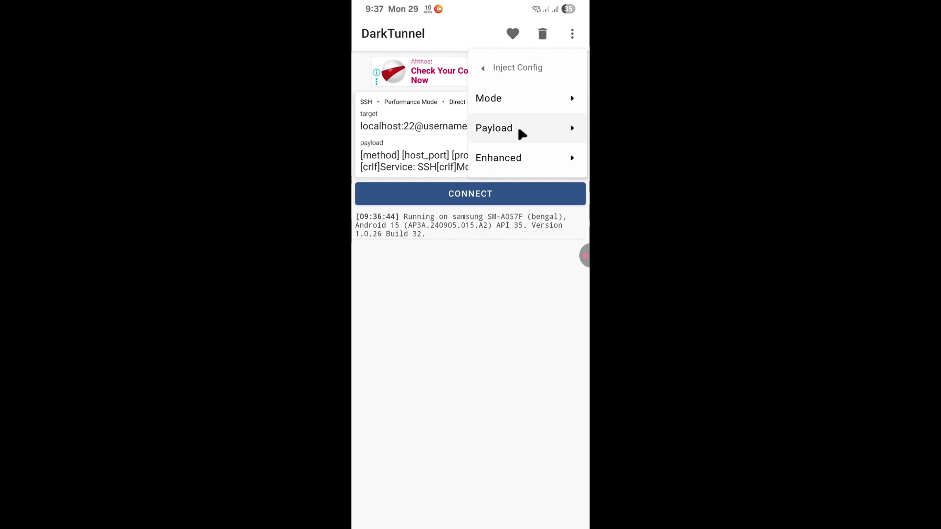
{"action": "left_click", "coordinate": [524, 105]}
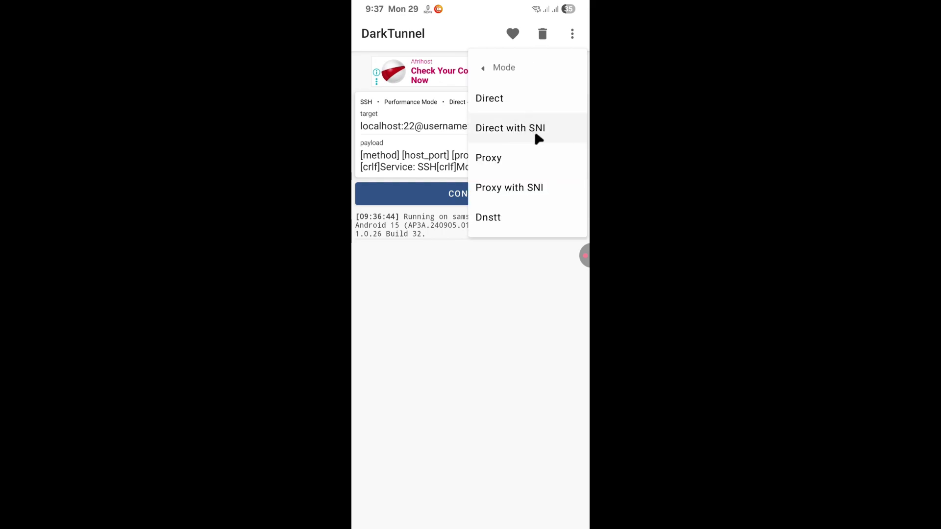
{"action": "left_click", "coordinate": [520, 130]}
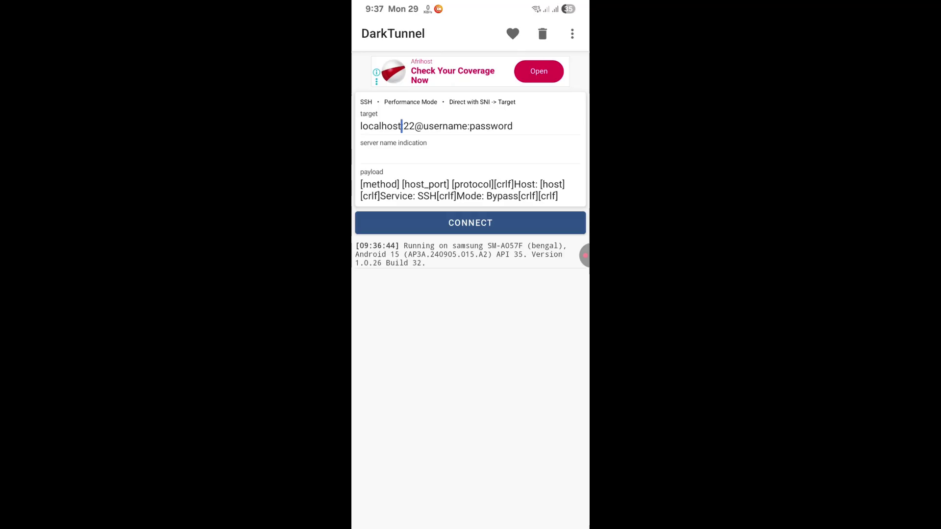
Replace localhost with uk.wstunnel.xyz and set the target port to 443.
{"action": "left_click", "coordinate": [403, 126]}
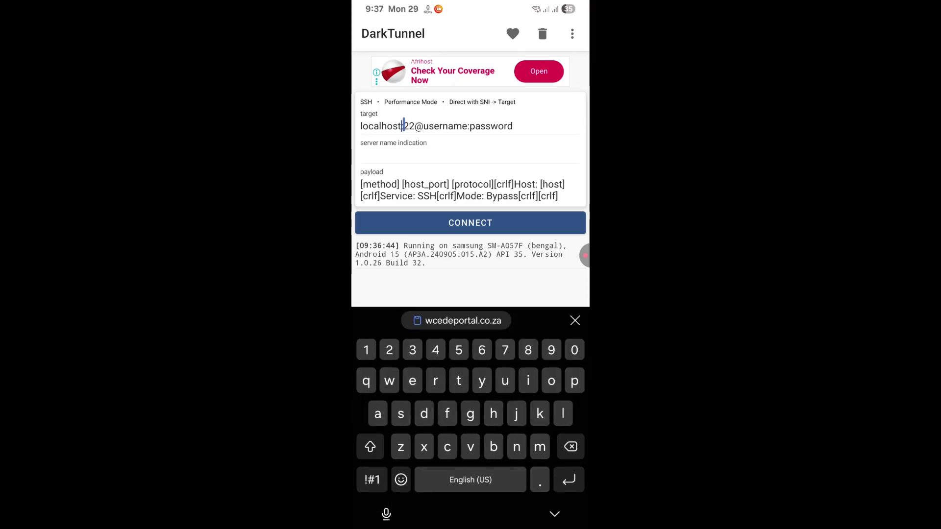
{"action": "left_click_drag", "start_coordinate": [402, 126], "coordinate": [352, 127]}
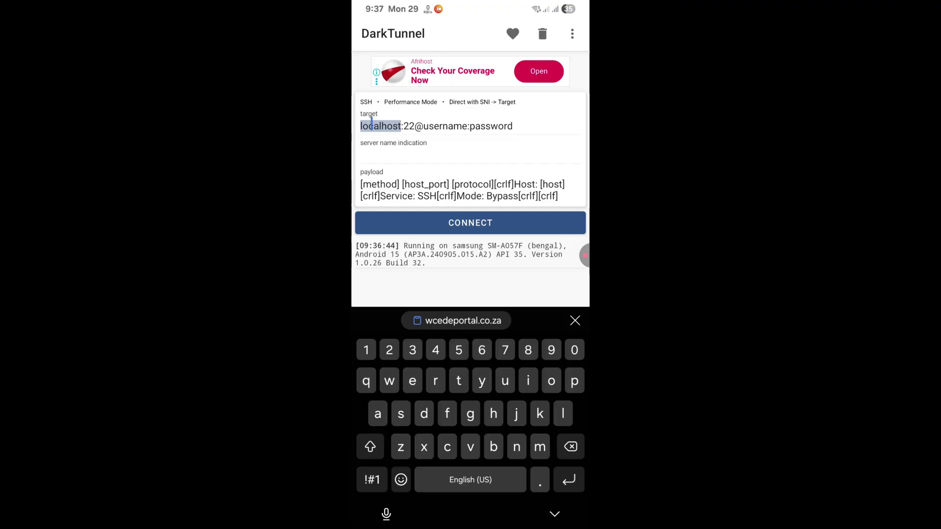
{"action": "key", "text": "BackSpace"}
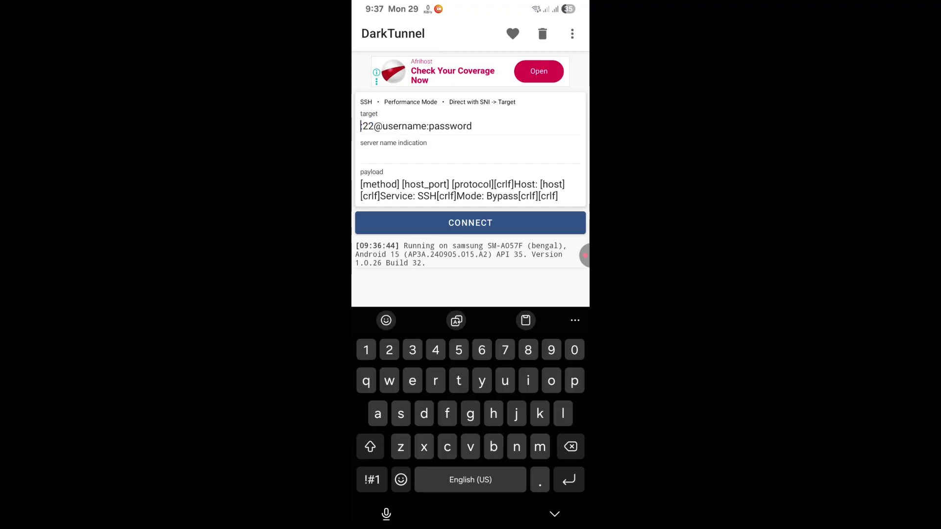
{"action": "left_click", "coordinate": [525, 320]}
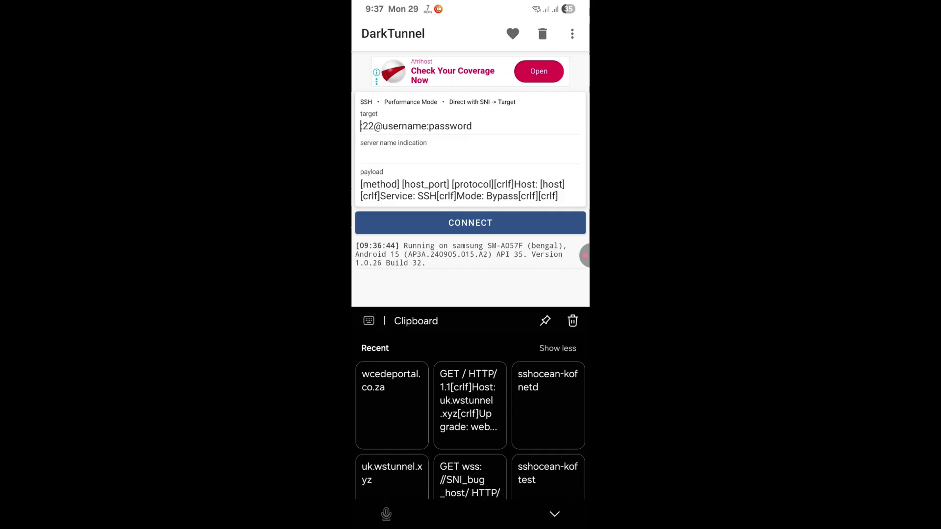
{"action": "scroll", "coordinate": [469, 419], "scroll_direction": "down", "scroll_amount": 2}
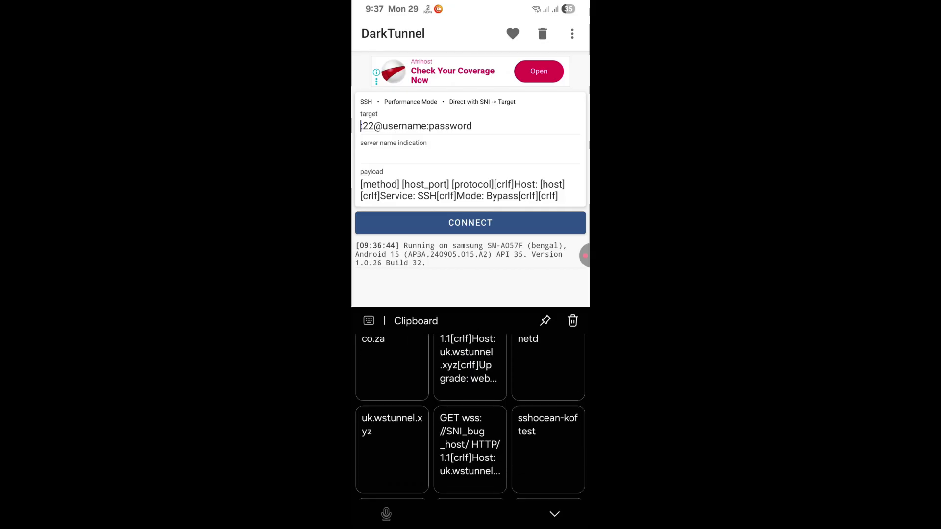
{"action": "left_click", "coordinate": [391, 424]}
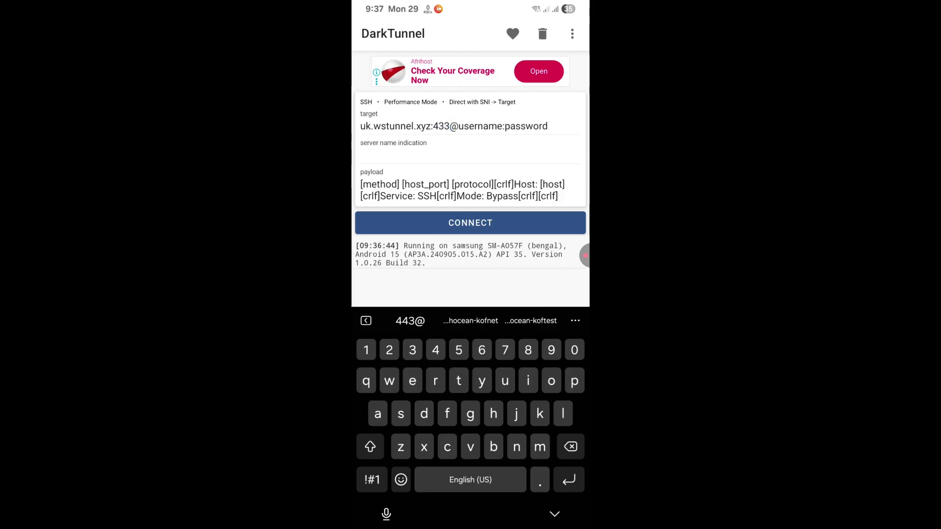
{"action": "key", "text": "BackSpace"}
{"action": "key", "text": "BackSpace"}
{"action": "type", "text": "4"}
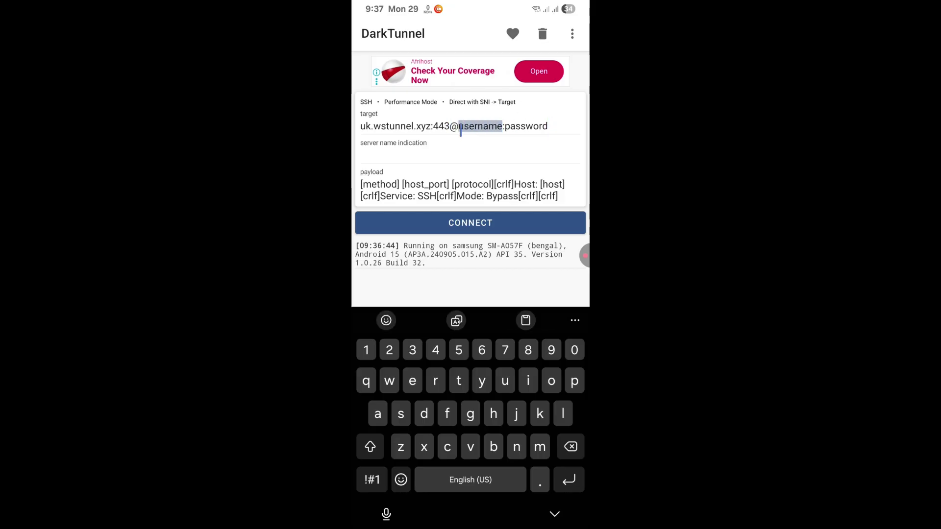
Paste the account username into the target and start replacing the password placeholder.
{"action": "left_click", "coordinate": [525, 320]}
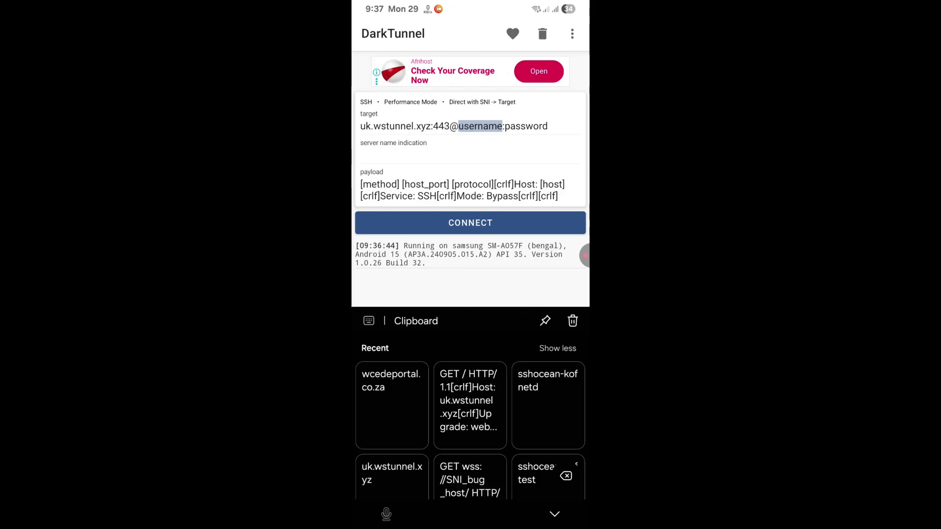
{"action": "left_click", "coordinate": [547, 406]}
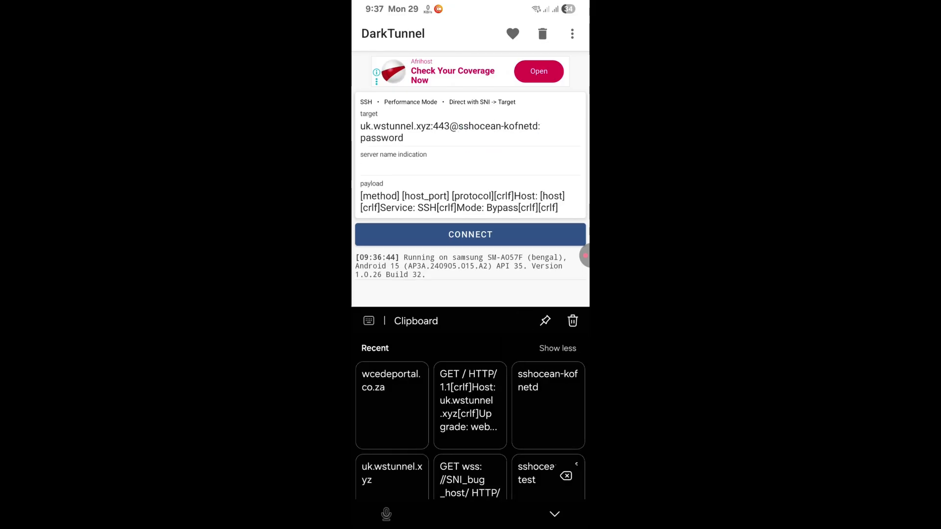
{"action": "left_click", "coordinate": [404, 138]}
{"action": "left_click", "coordinate": [368, 320]}
{"action": "key", "text": "BackSpace"}
{"action": "key", "text": "BackSpace"}
{"action": "key", "text": "BackSpace"}
{"action": "key", "text": "BackSpace"}
{"action": "key", "text": "BackSpace"}
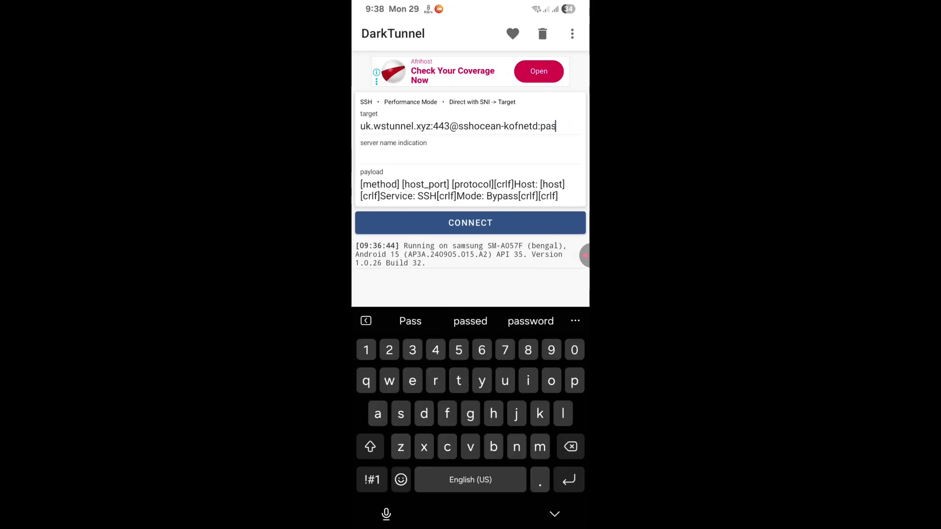
{"action": "key", "text": "BackSpace"}
{"action": "key", "text": "BackSpace"}
{"action": "key", "text": "BackSpace"}
{"action": "type", "text": "12345"}
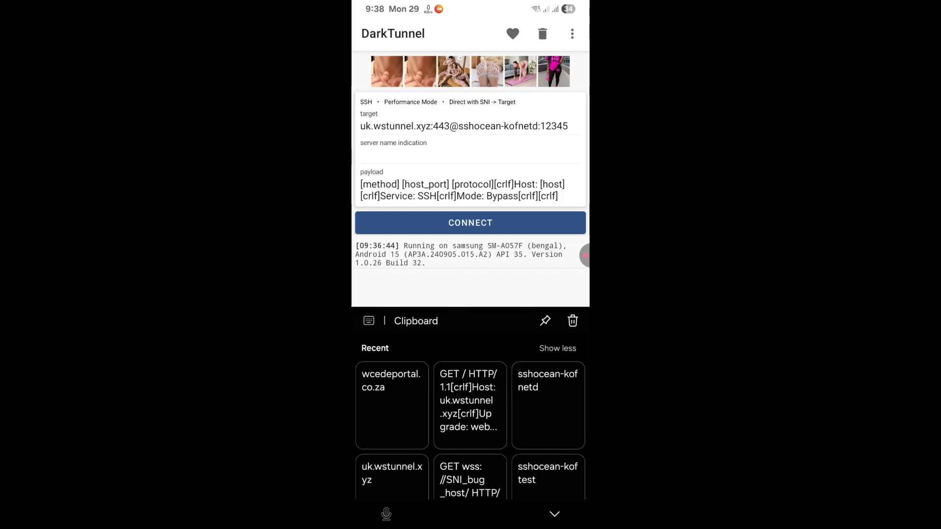
Paste wcedeportal.co.za as the SNI and replace the payload with the websocket upgrade request.
{"action": "left_click", "coordinate": [391, 387]}
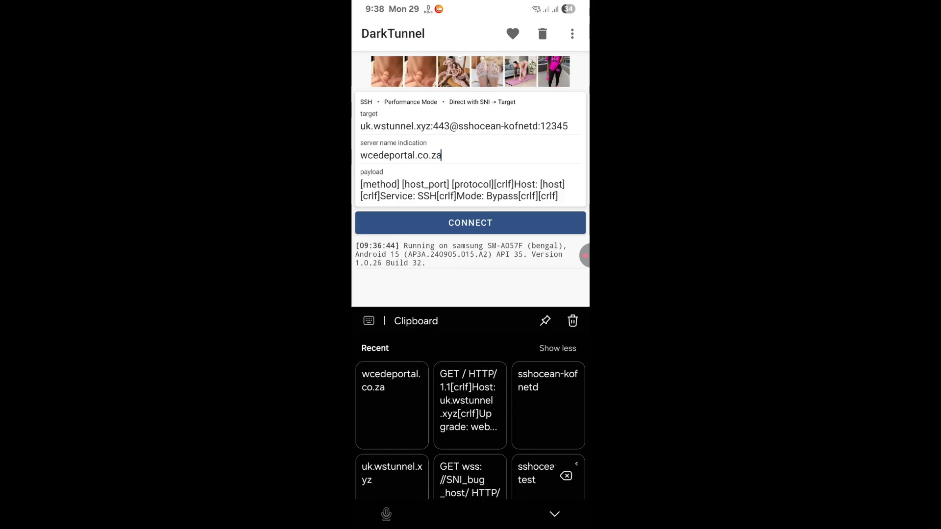
{"action": "left_click", "coordinate": [486, 196]}
{"action": "left_click", "coordinate": [559, 195]}
{"action": "left_click", "coordinate": [368, 320]}
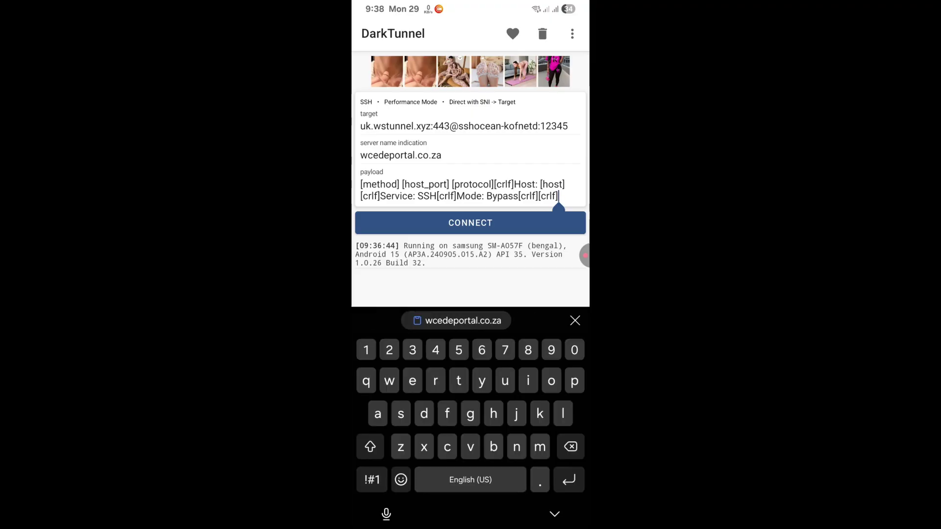
{"action": "key", "text": "BackSpace"}
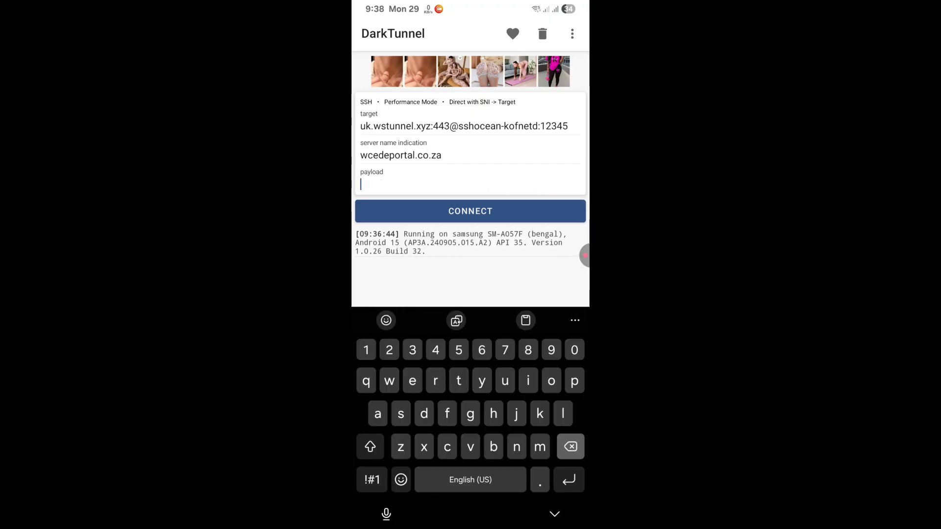
{"action": "left_click", "coordinate": [525, 320]}
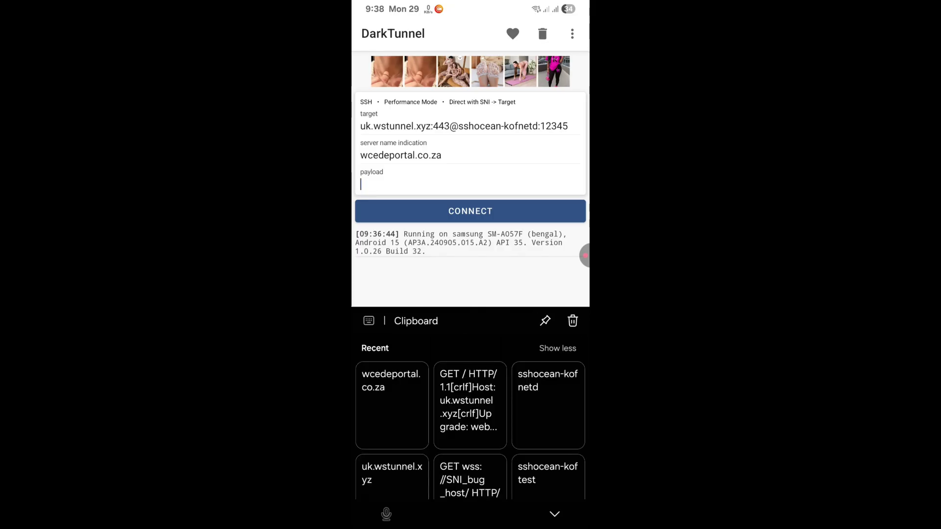
{"action": "left_click", "coordinate": [469, 404]}
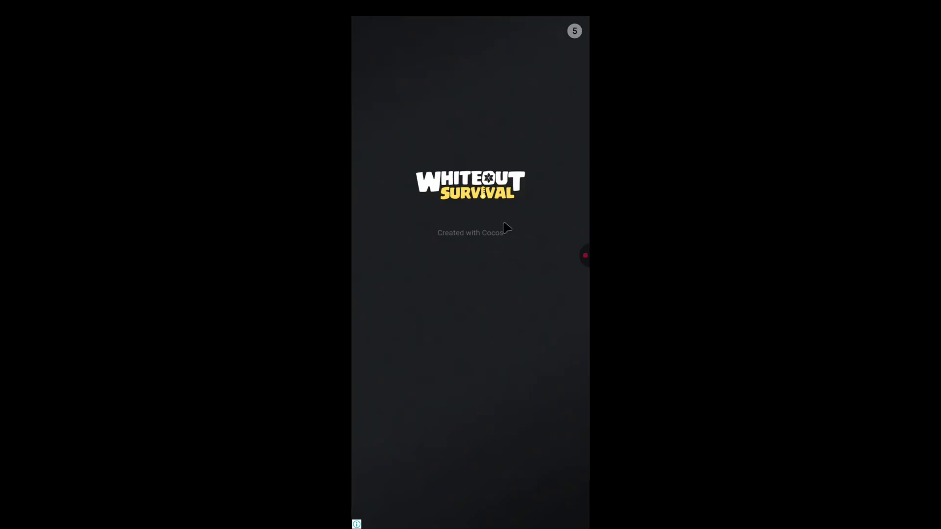
Dismiss the ad to return to the connected tunnel's log.
{"action": "key", "text": "Escape"}
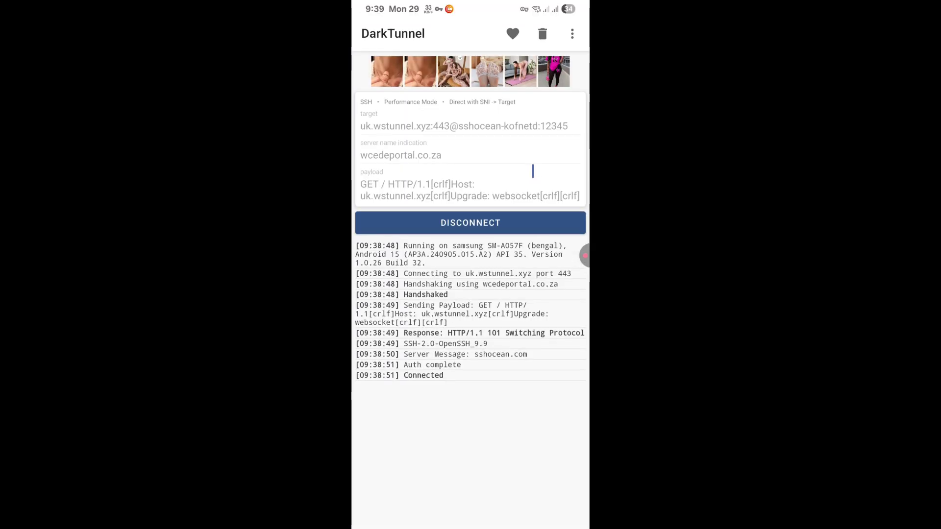
Disconnect the tunnel and open Config > Export > File.
{"action": "left_click", "coordinate": [483, 227]}
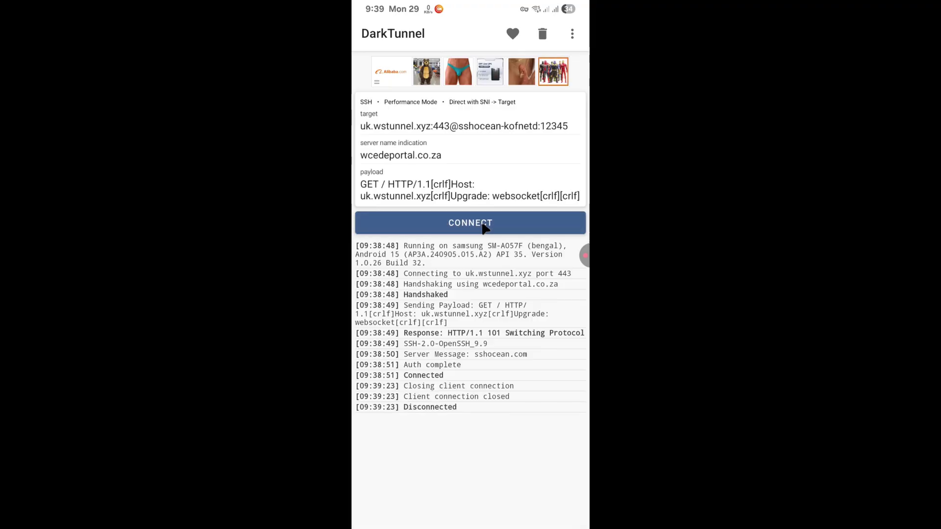
{"action": "left_click", "coordinate": [572, 33]}
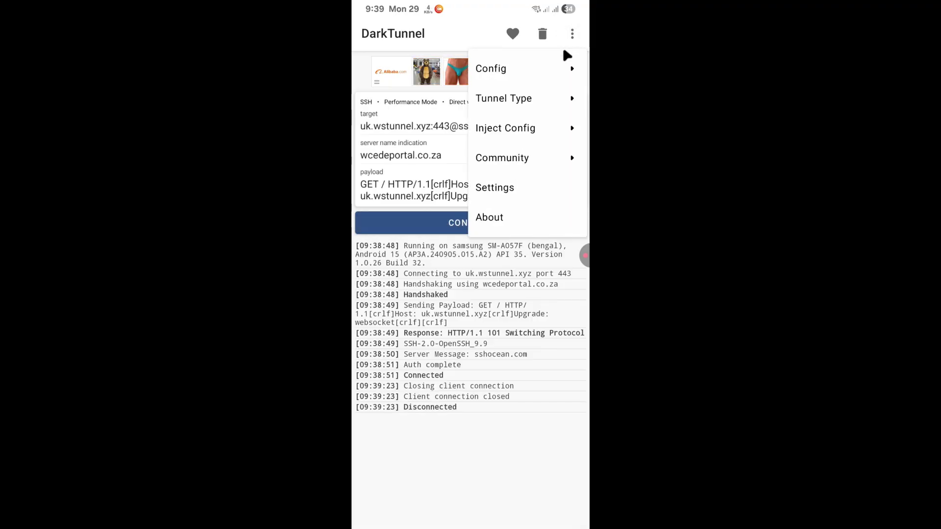
{"action": "left_click", "coordinate": [564, 68]}
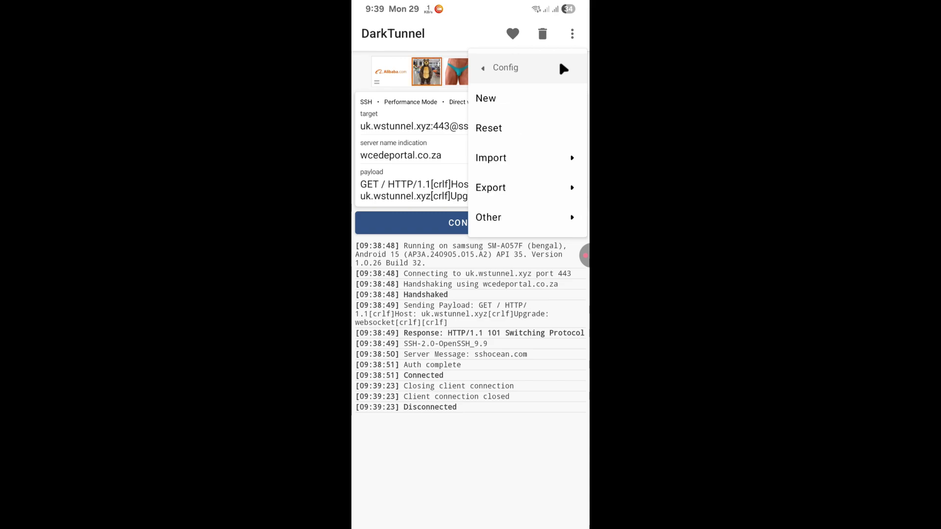
{"action": "left_click", "coordinate": [549, 186]}
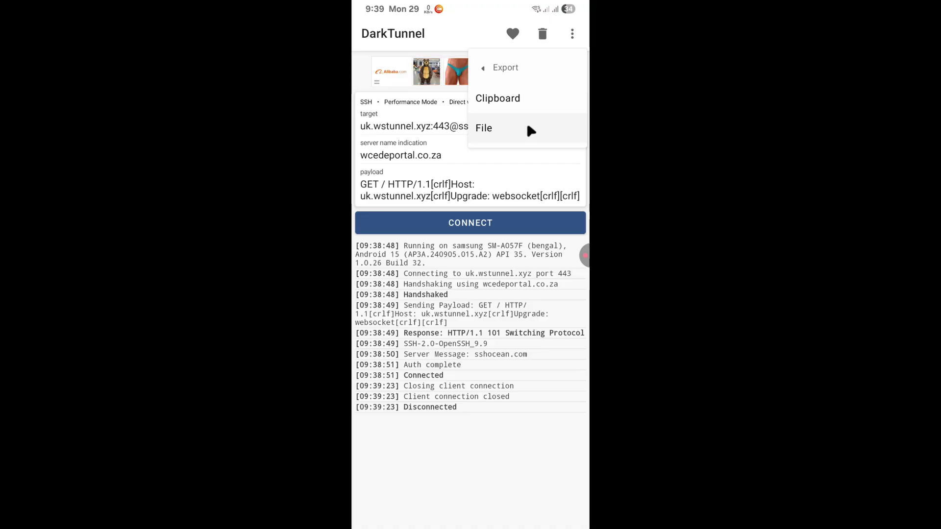
{"action": "left_click", "coordinate": [510, 130]}
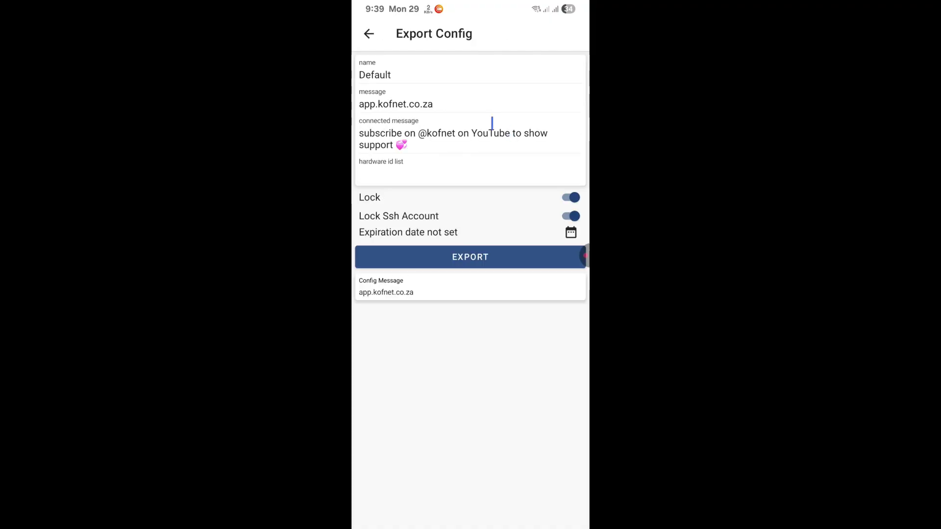
Start editing the config name in the Export Config form.
{"action": "left_click", "coordinate": [399, 75]}
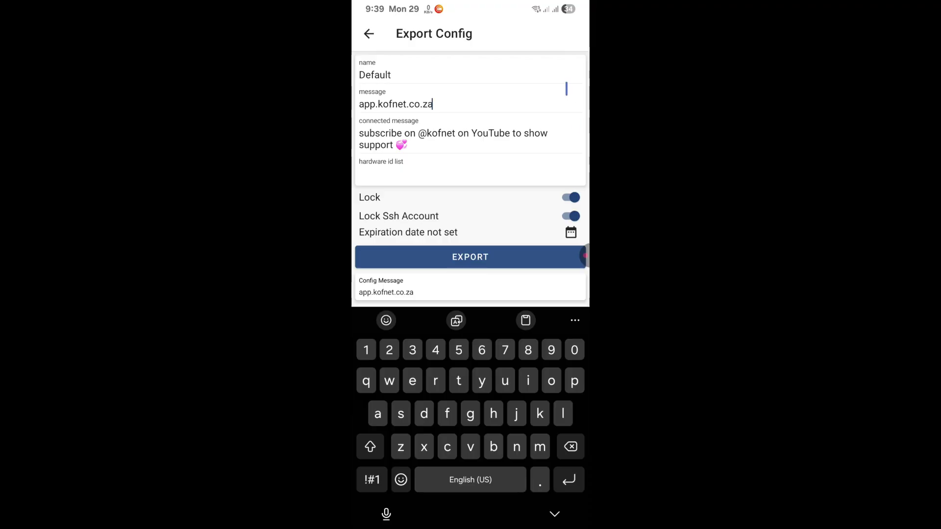
{"action": "left_click", "coordinate": [372, 42]}
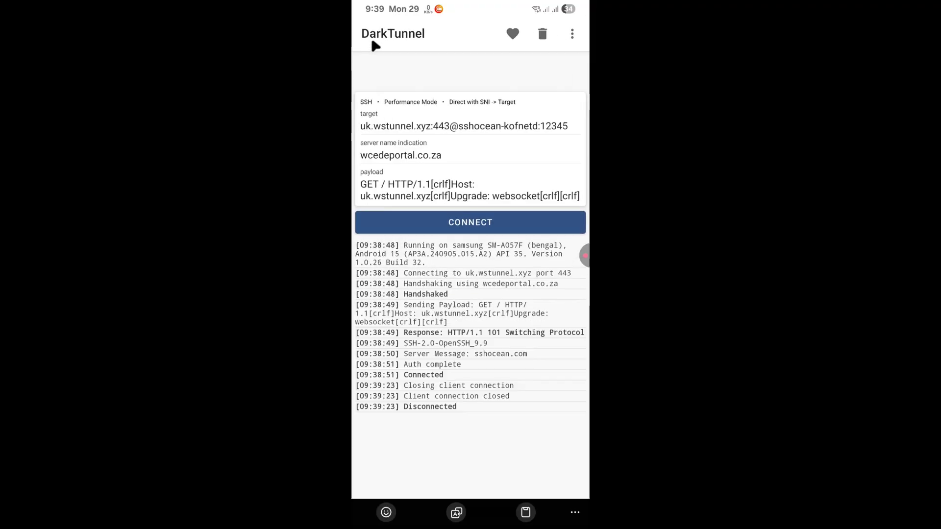